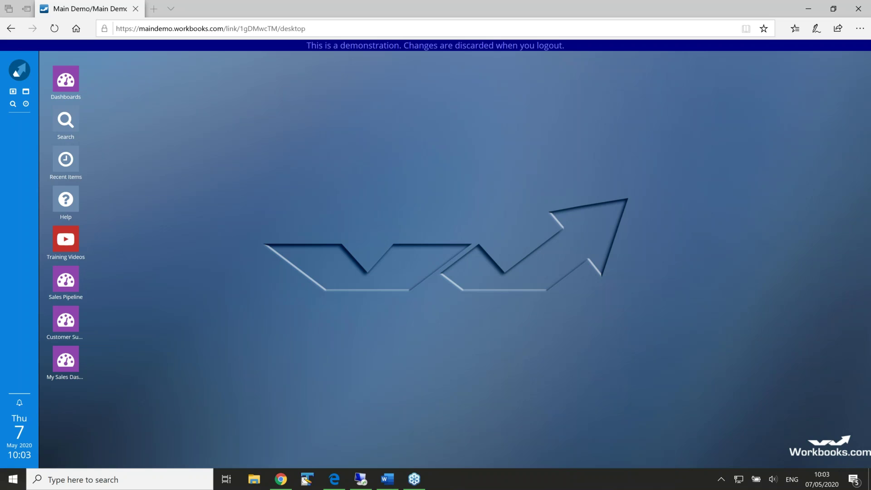
- Open My Reports from the Reporting menu and move its window to the right
left_click(18, 74)
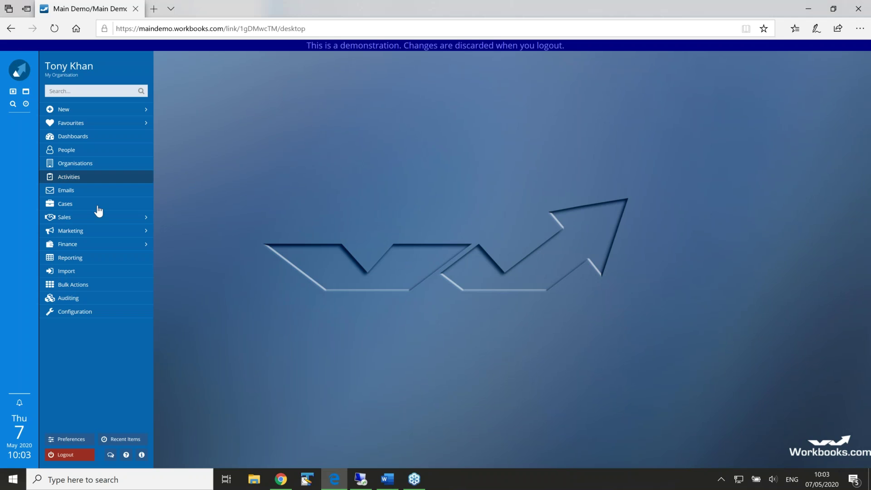
left_click(71, 258)
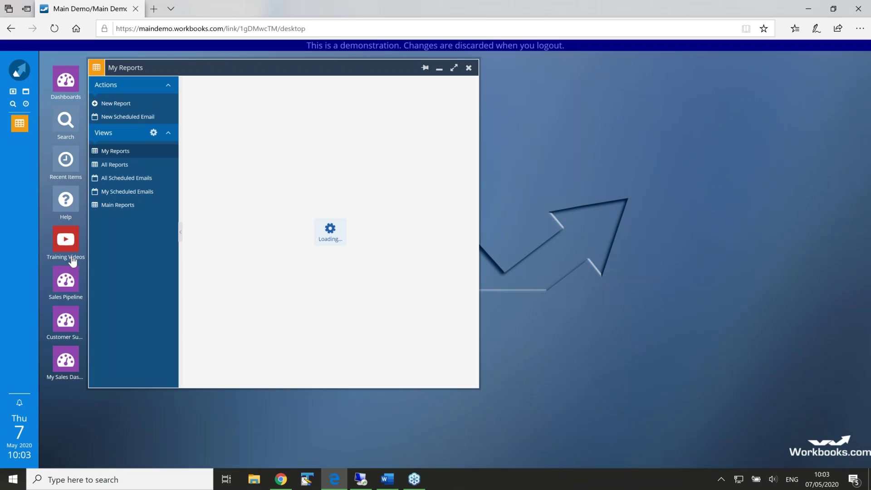
left_click_drag(221, 72, 270, 74)
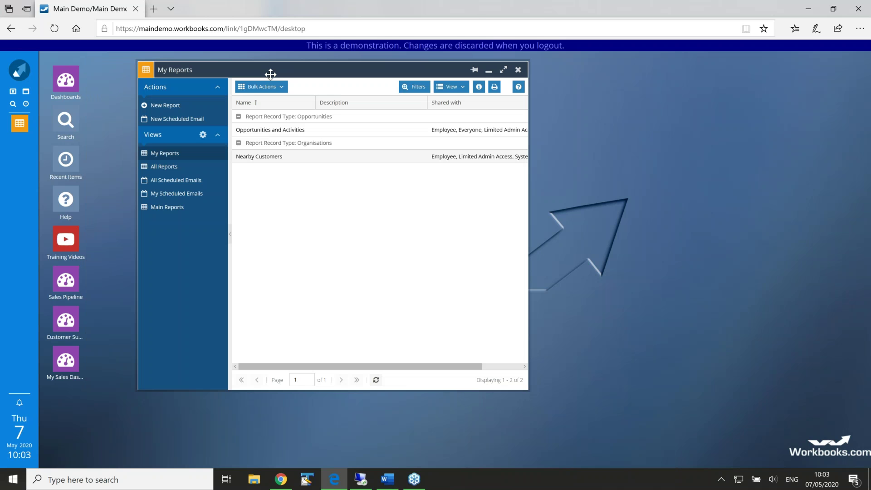
- Glance at the dashboards list, then bring up the Sales options in the navigation menu
left_click(75, 86)
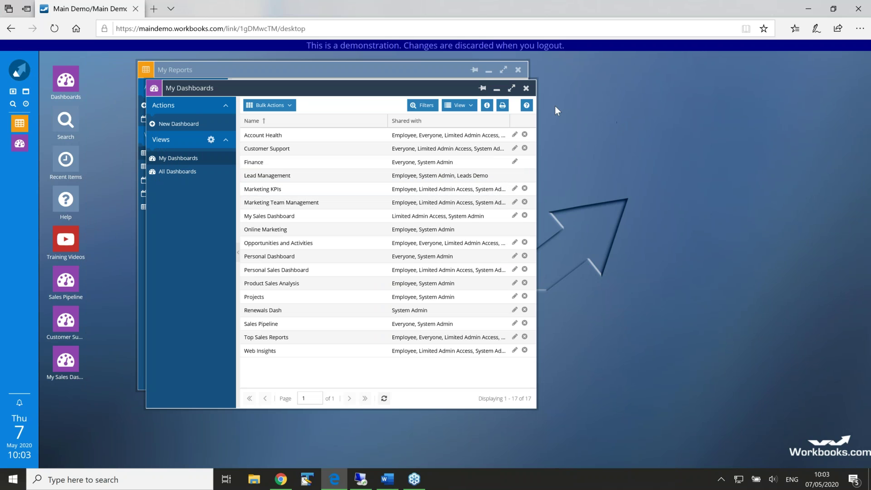
left_click(526, 88)
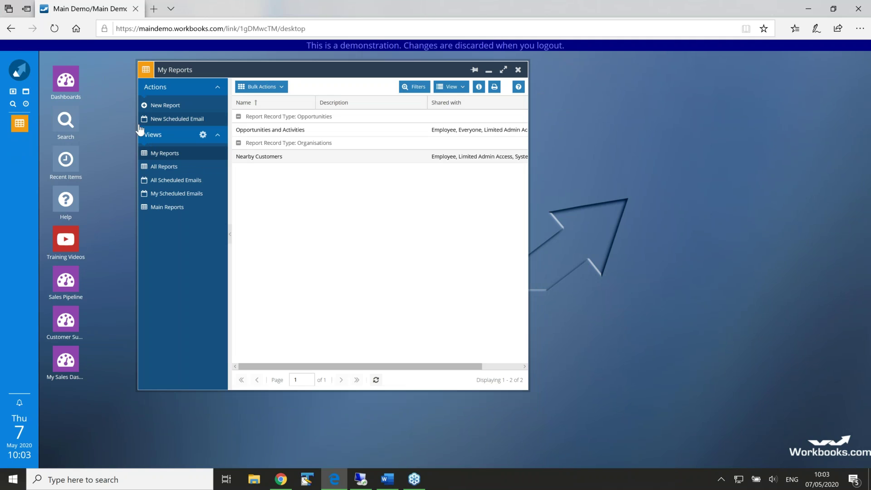
left_click(20, 75)
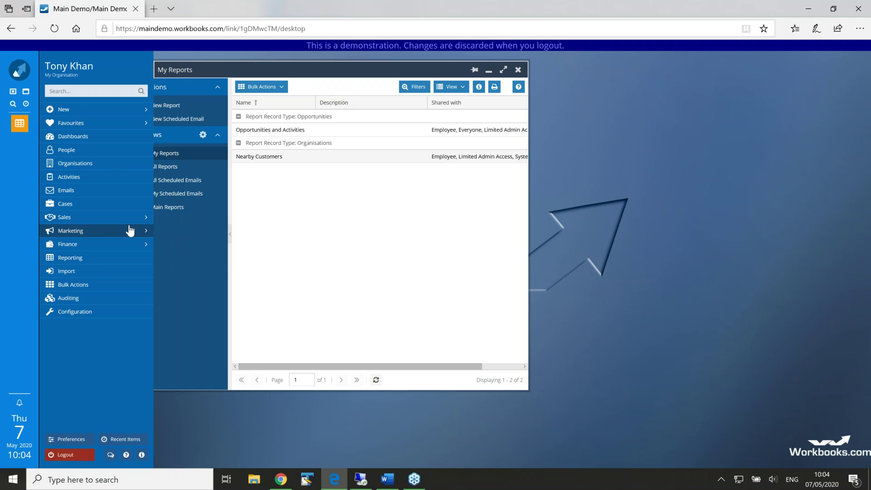
mouse_move(130, 224)
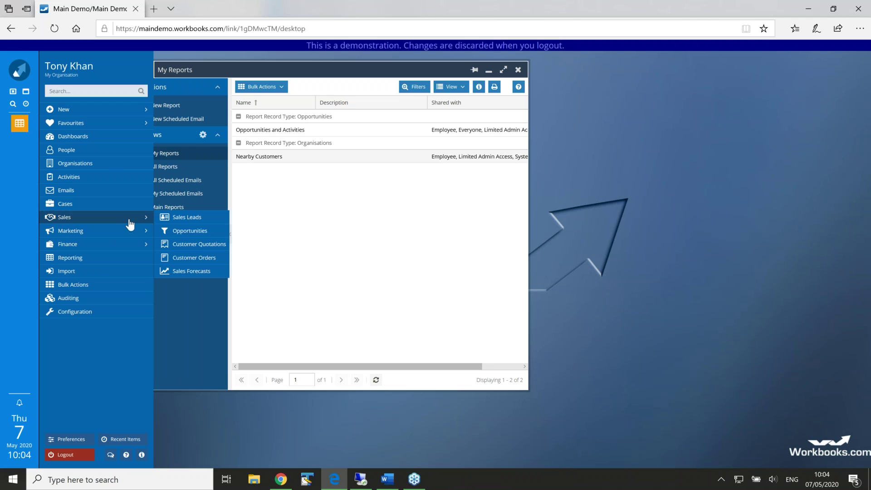
- Show the 'Open Opps. No Open Activities' opportunities view in a wider, lowered window
left_click(186, 232)
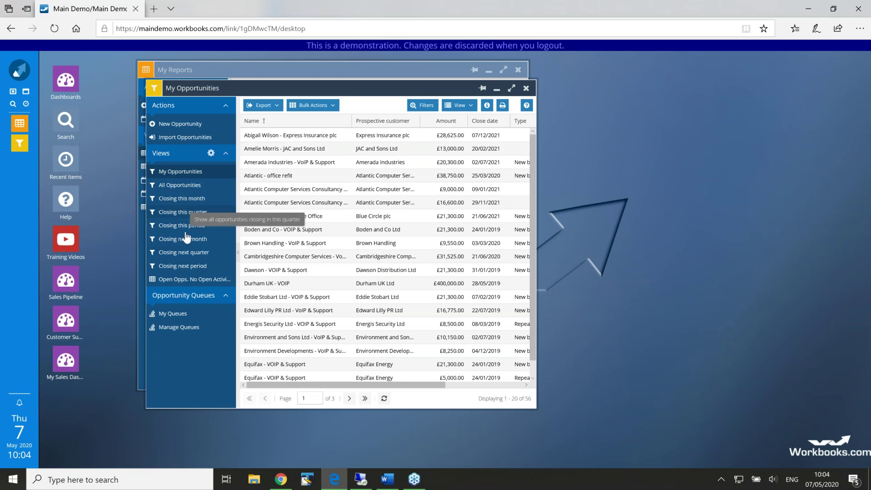
left_click(181, 281)
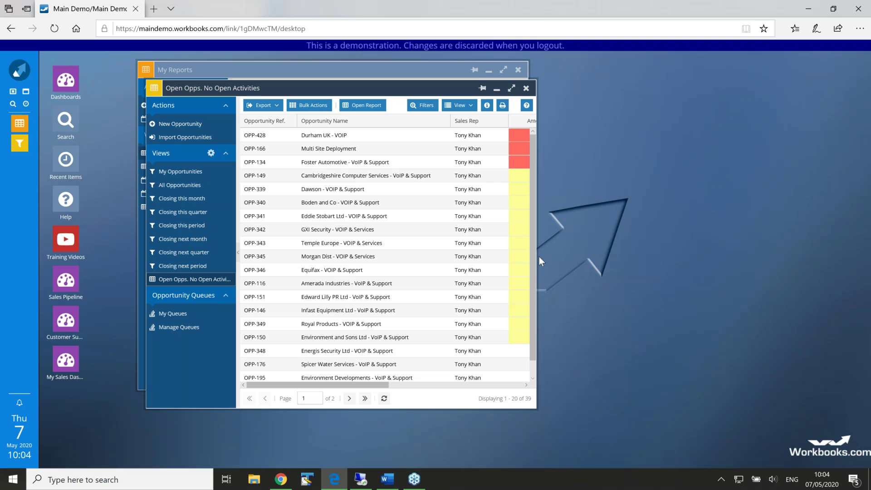
left_click_drag(538, 257, 681, 249)
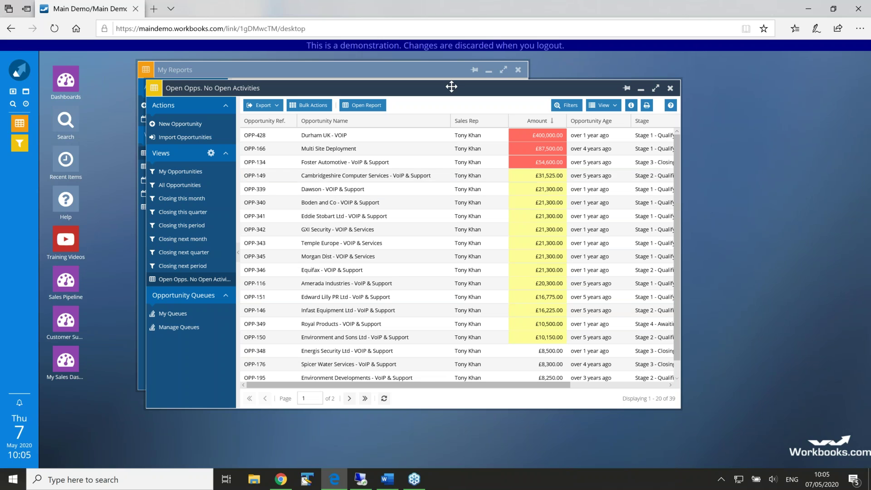
left_click_drag(451, 86, 456, 117)
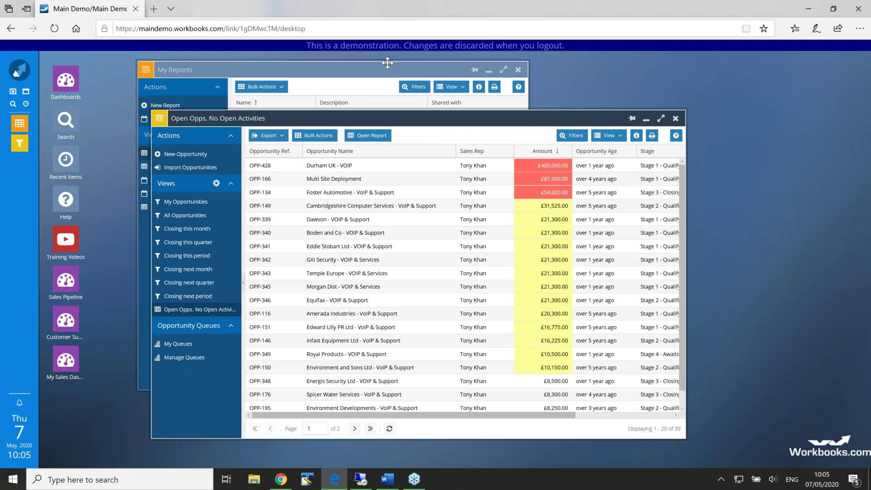
- Filter All Reports to names starting with 'pip' and widen the Name column
left_click(367, 69)
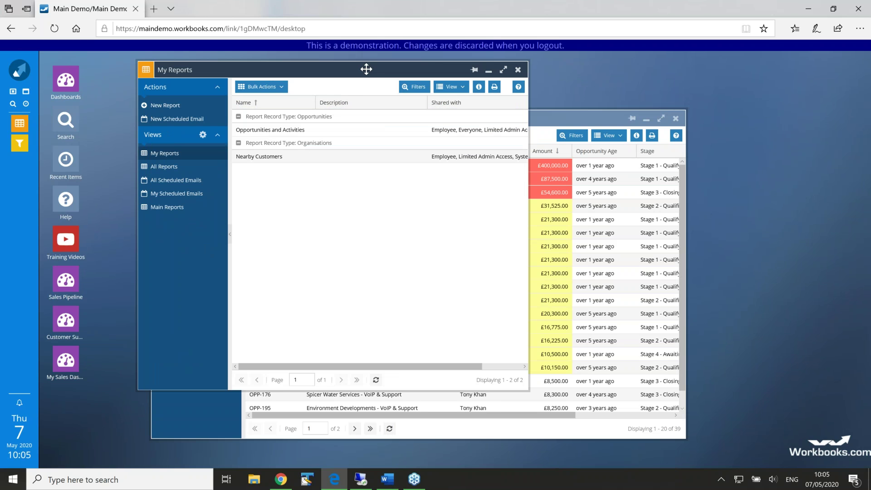
left_click(161, 169)
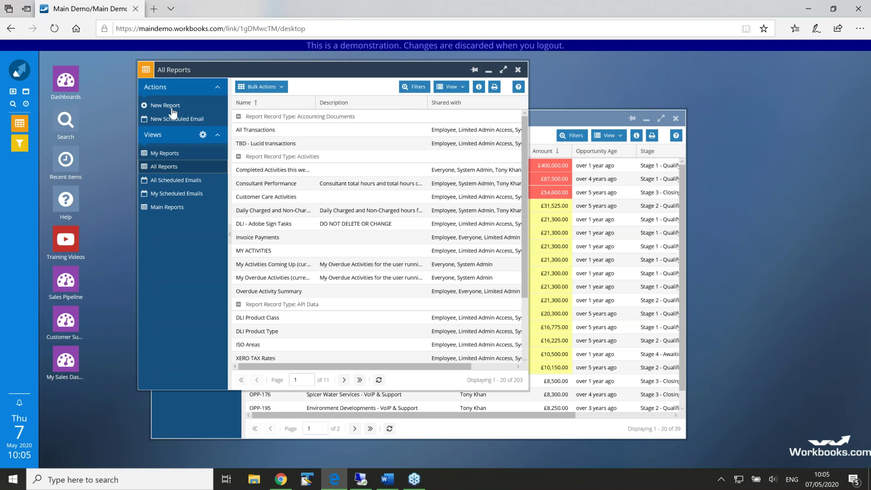
left_click(413, 87)
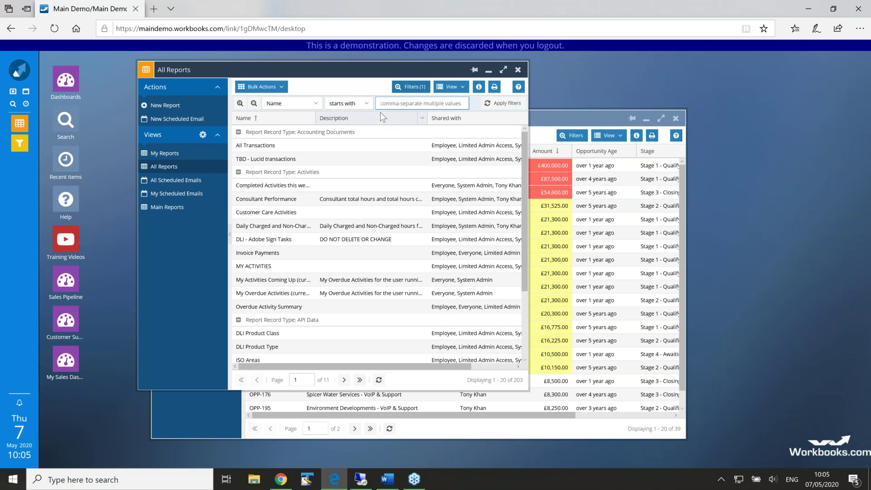
type("pipi")
key("Return")
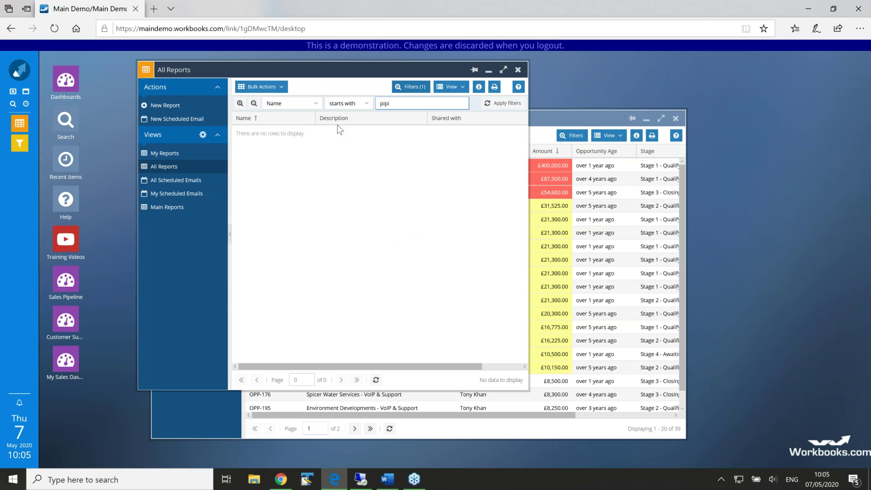
key("BackSpace")
key("Return")
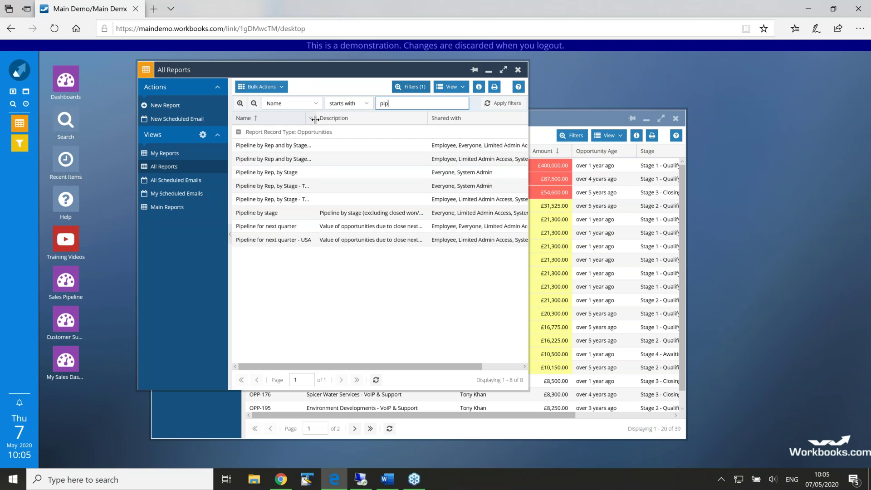
left_click_drag(314, 119, 376, 120)
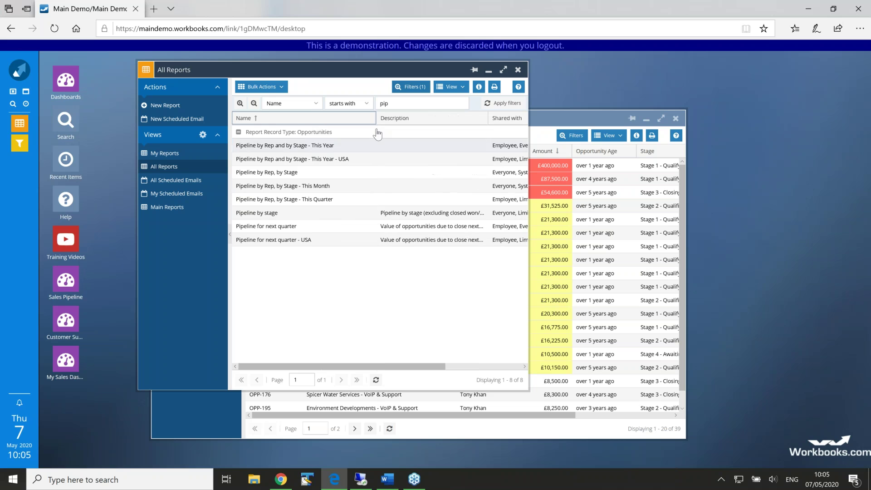
- Review the This Quarter and next-quarter Pipeline reports, then minimise All Reports
left_click(295, 203)
double_click(296, 203)
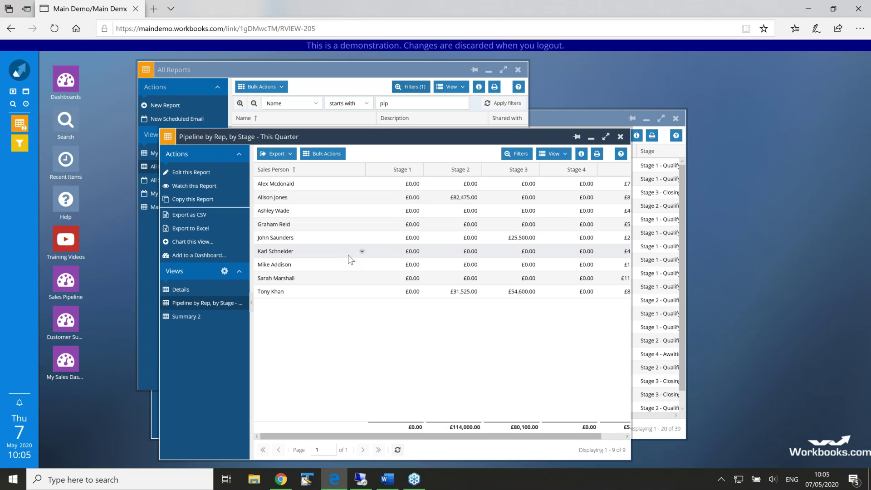
left_click(620, 136)
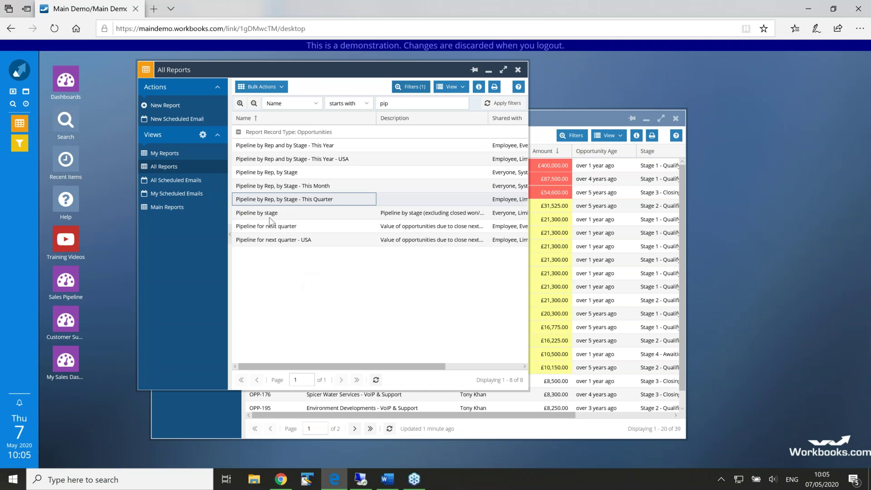
left_click(265, 231)
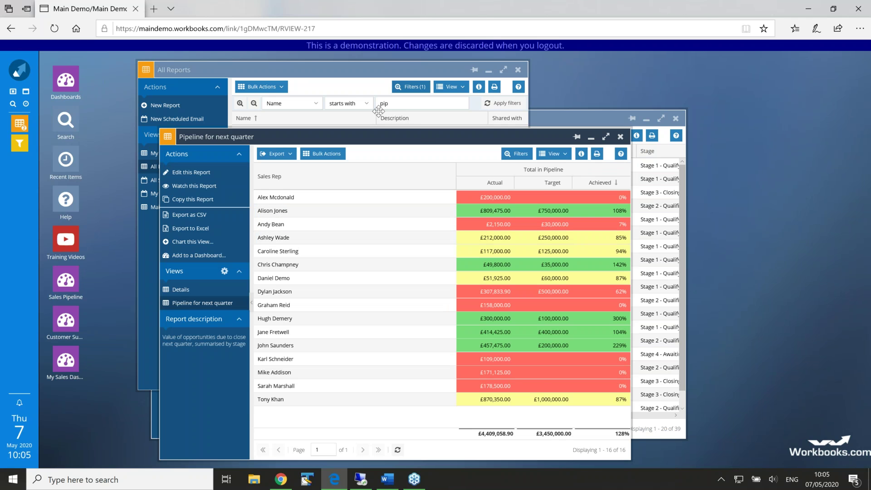
left_click_drag(378, 110, 310, 64)
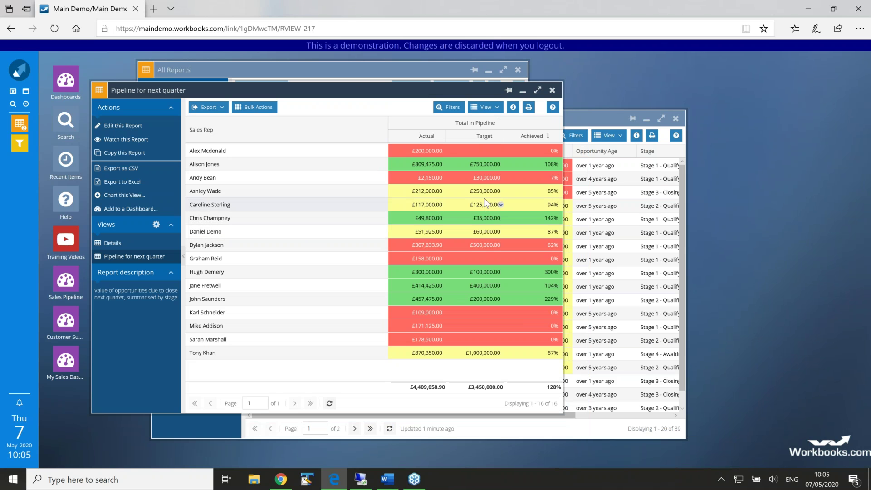
left_click(443, 192)
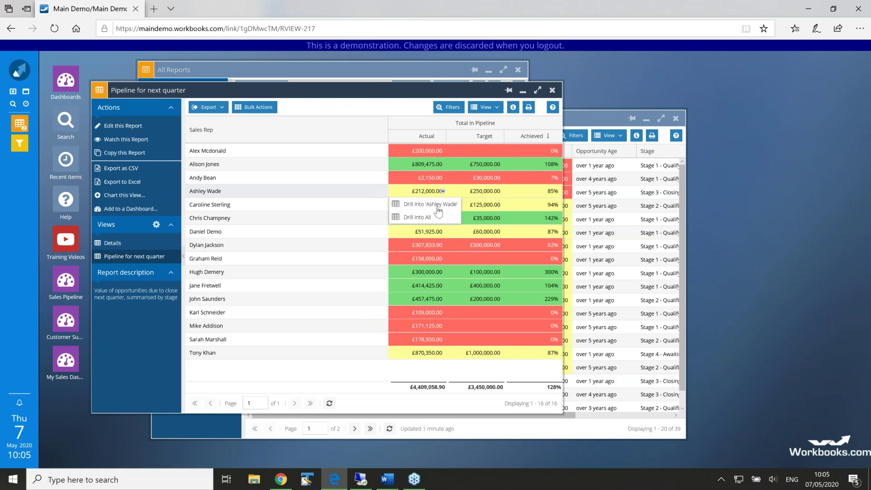
left_click(551, 91)
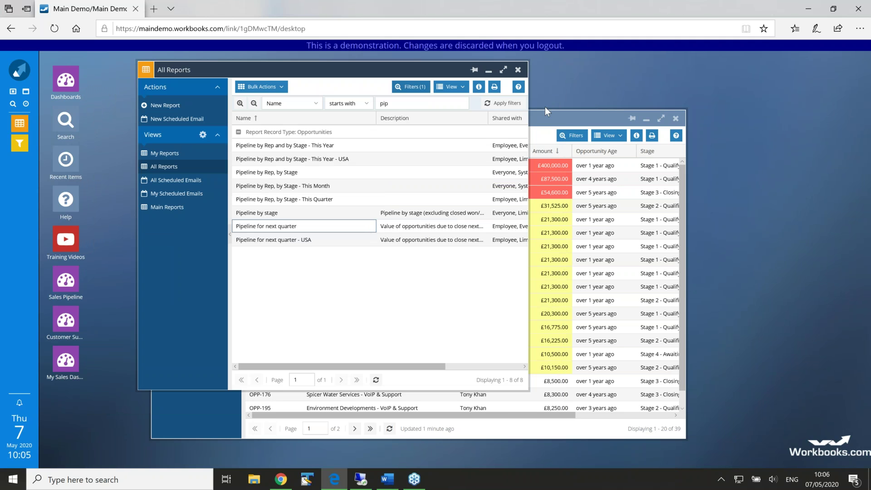
left_click(487, 71)
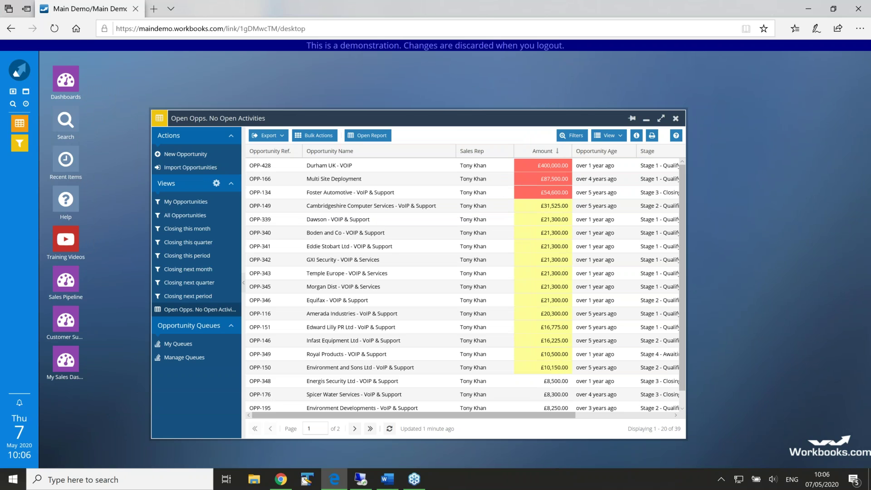
left_click_drag(454, 121, 431, 78)
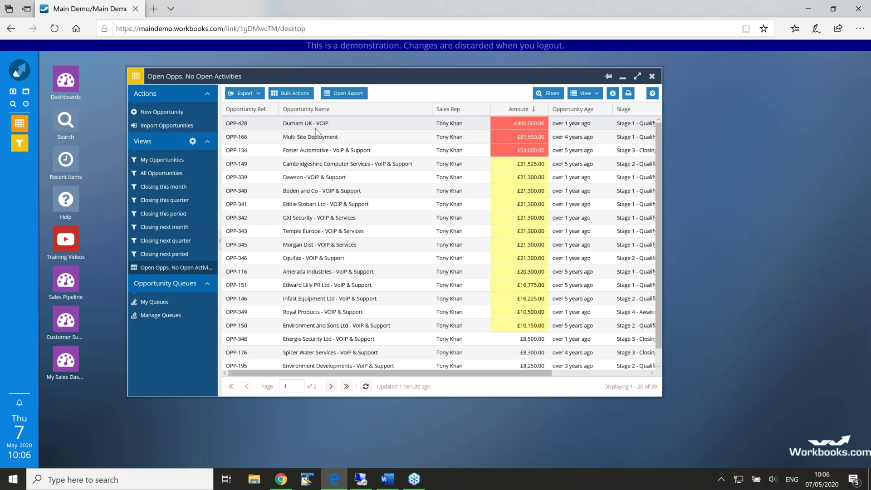
left_click(595, 94)
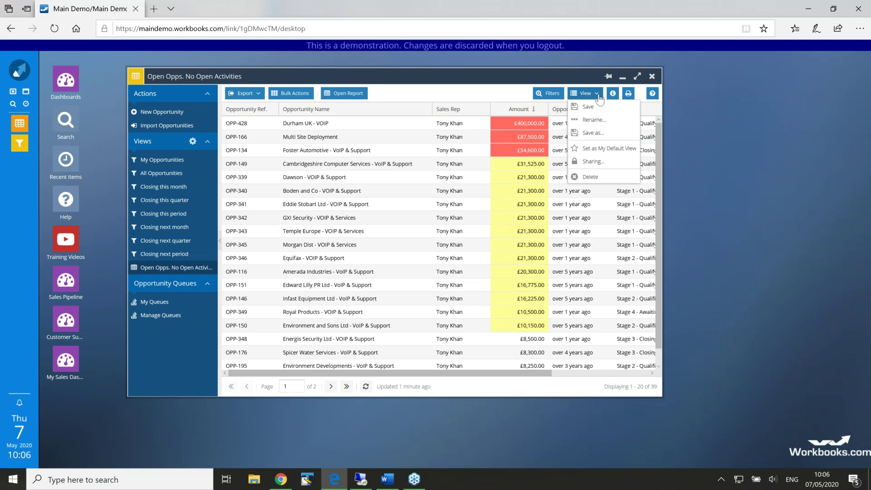
left_click(193, 143)
- Create an Opportunities view from the 'Pipeline for next quarter' report, named identically, and save it
left_click(193, 142)
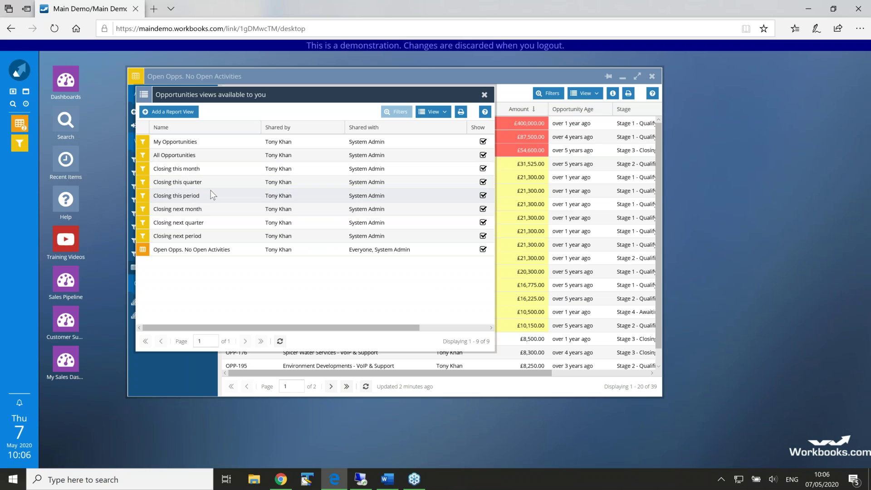
left_click(164, 112)
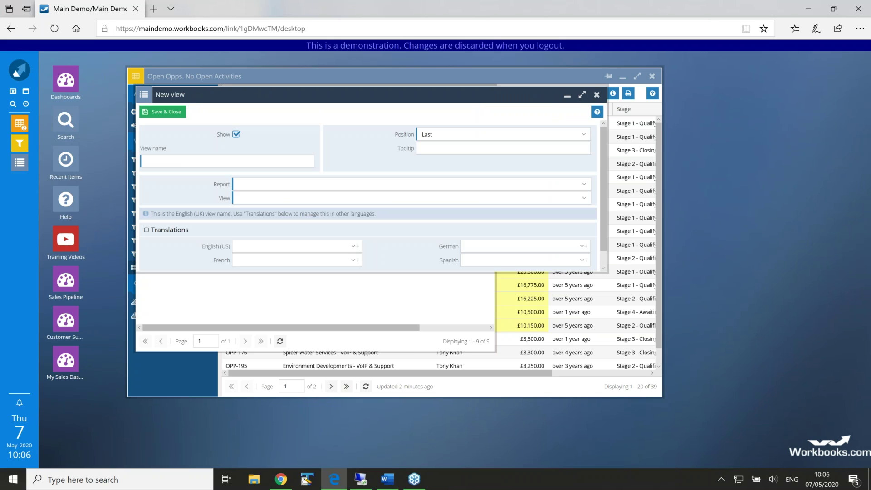
left_click(264, 184)
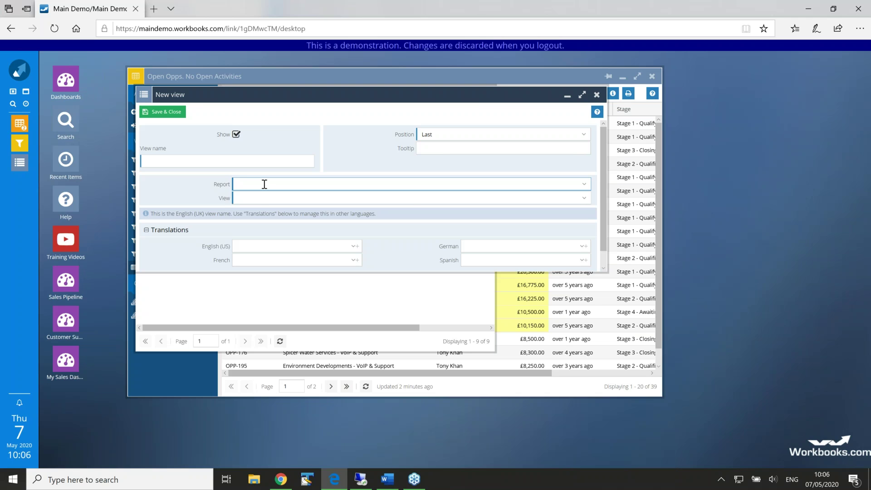
type("pipe")
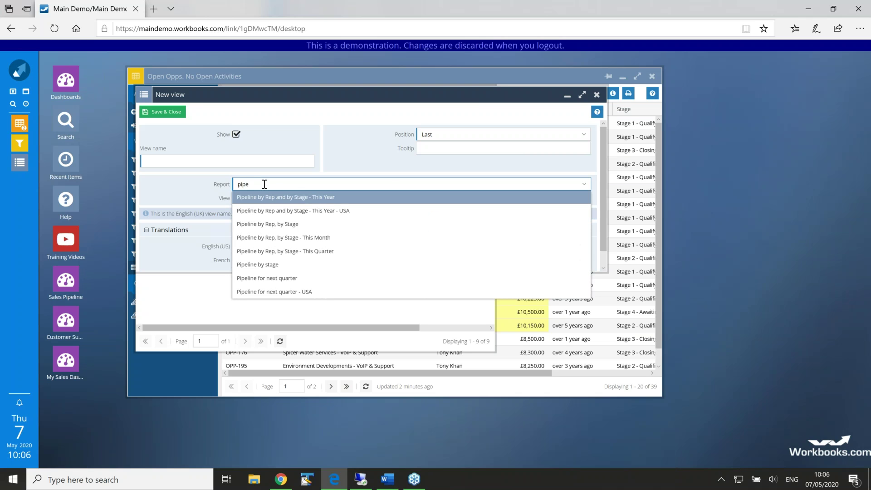
left_click(264, 279)
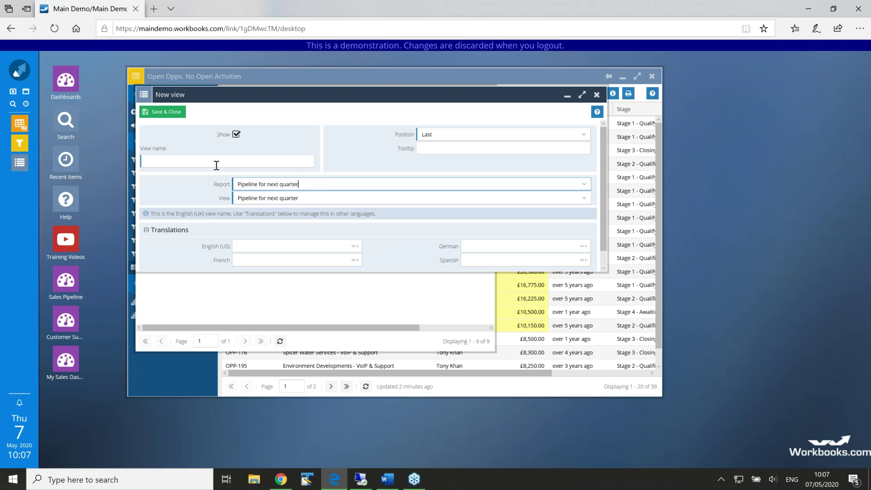
left_click_drag(313, 184, 205, 182)
key("ctrl+c")
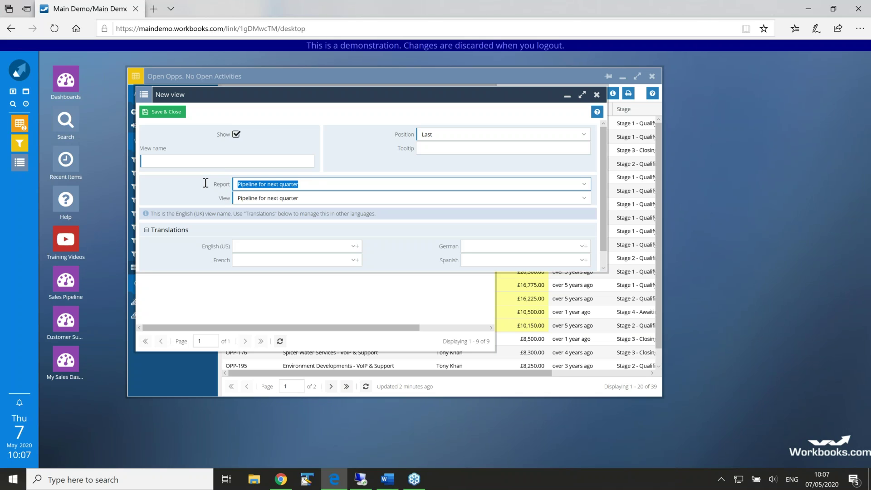
left_click(201, 161)
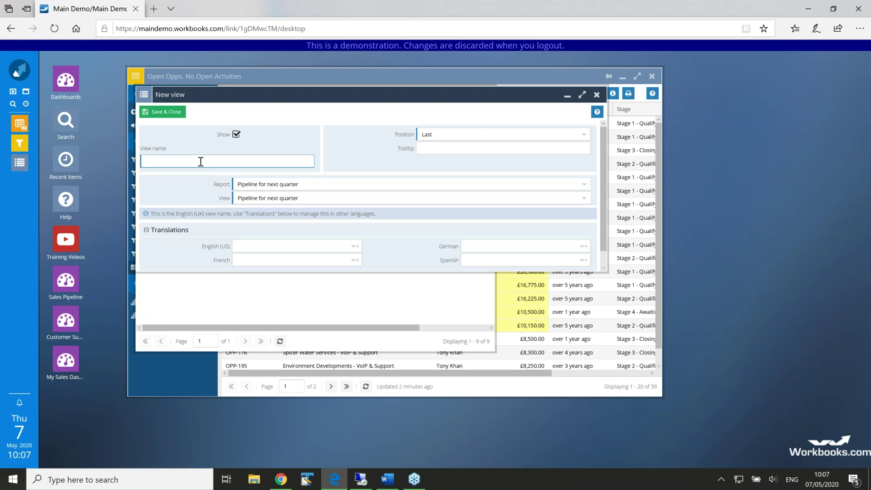
key("ctrl+v")
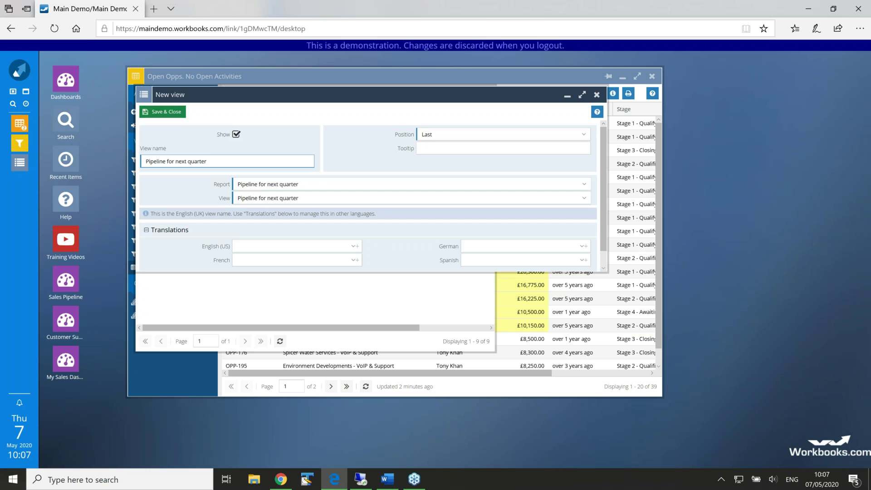
left_click(163, 112)
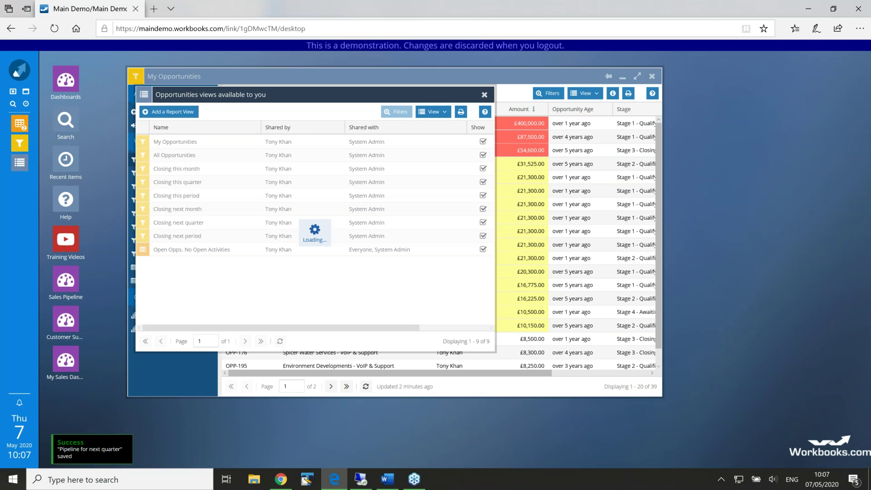
left_click(485, 95)
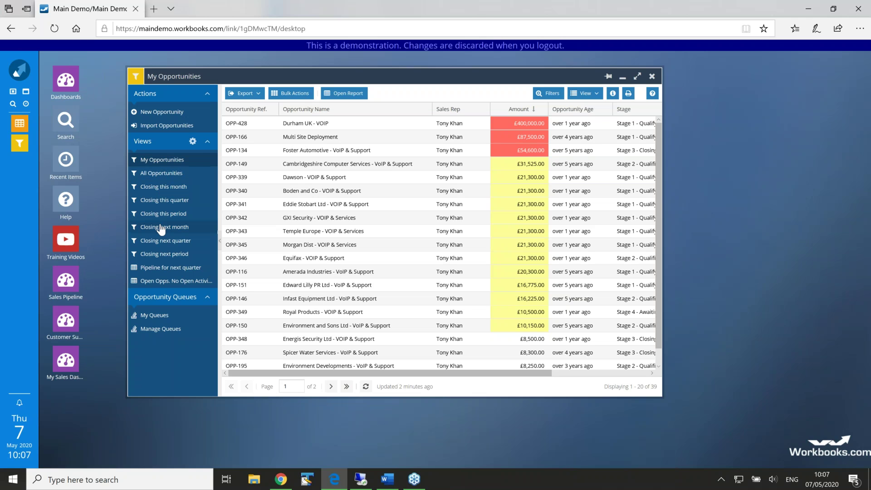
- Open the Pipeline for next quarter view and drill into one sales rep's actual opportunities
left_click(162, 268)
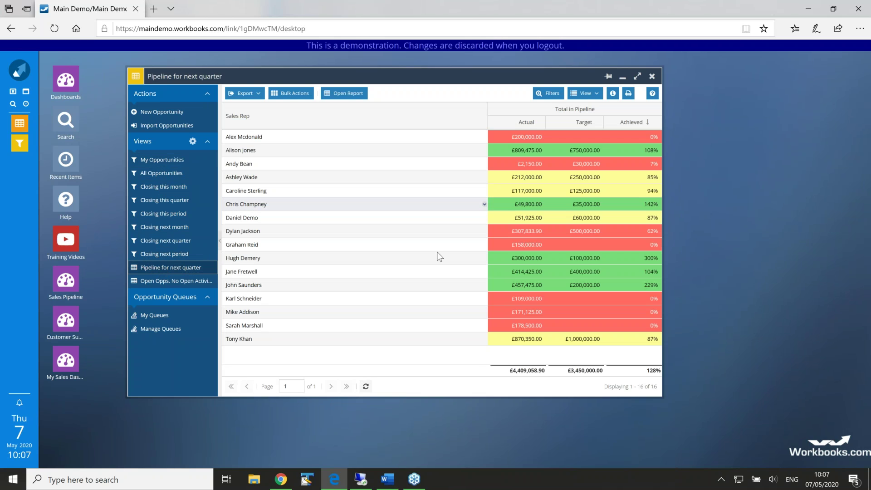
left_click(542, 231)
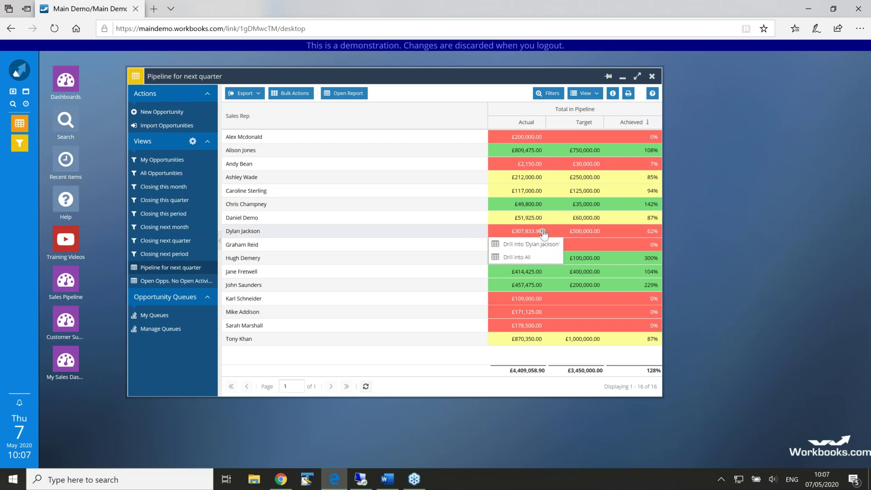
left_click(529, 257)
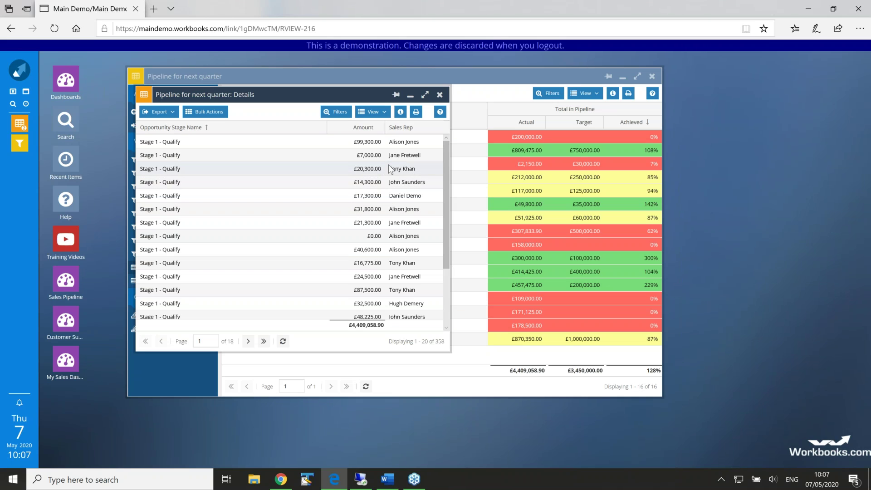
left_click(439, 94)
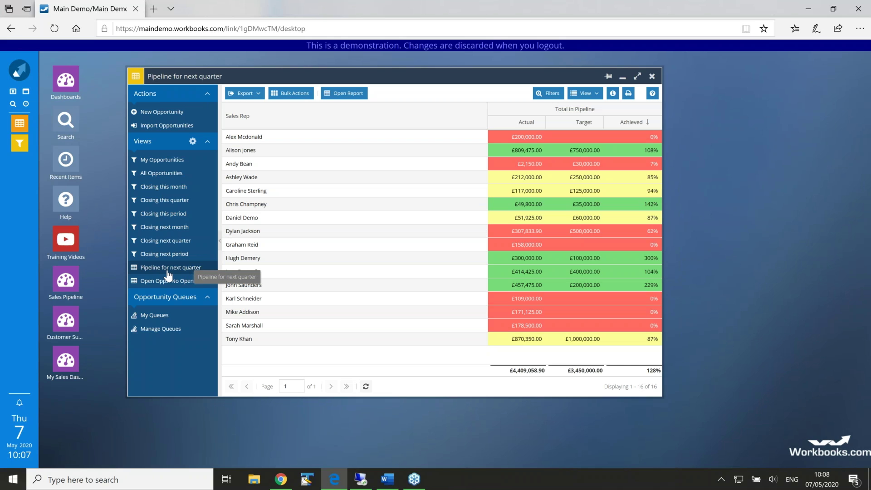
- Change the Pipeline for next quarter view's name to 'Company Forecast'
left_click(193, 143)
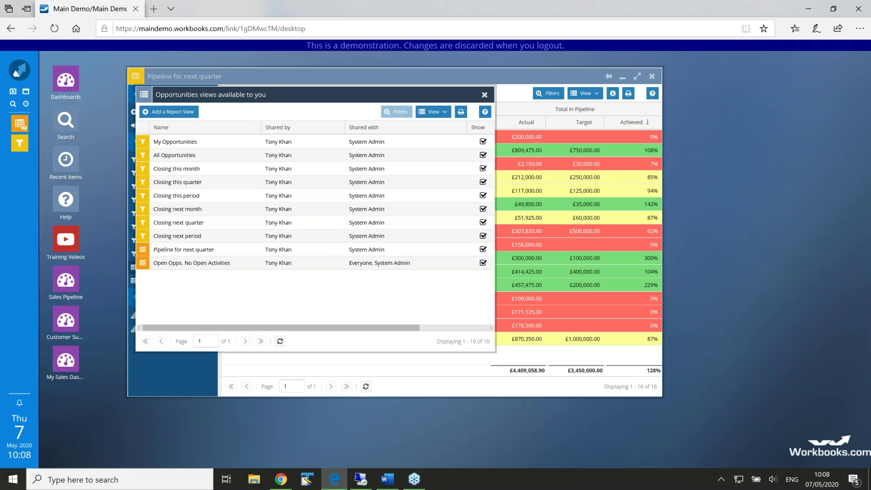
left_click(178, 250)
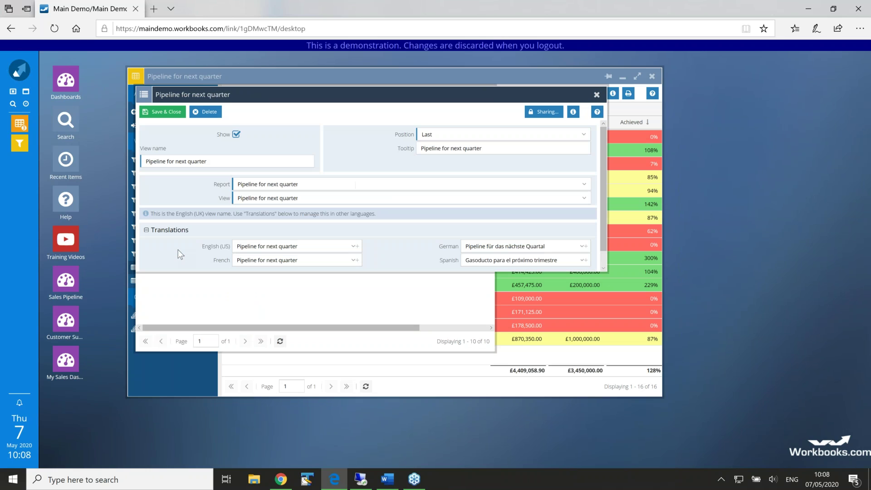
left_click(209, 161)
left_click(210, 161)
key("BackSpace")
key("BackSpace")
key("BackSpace")
key("BackSpace")
key("BackSpace")
key("BackSpace")
key("BackSpace")
key("BackSpace")
key("BackSpace")
key("BackSpace")
key("BackSpace")
key("BackSpace")
key("BackSpace")
key("BackSpace")
key("BackSpace")
key("BackSpace")
key("BackSpace")
key("BackSpace")
key("BackSpace")
key("BackSpace")
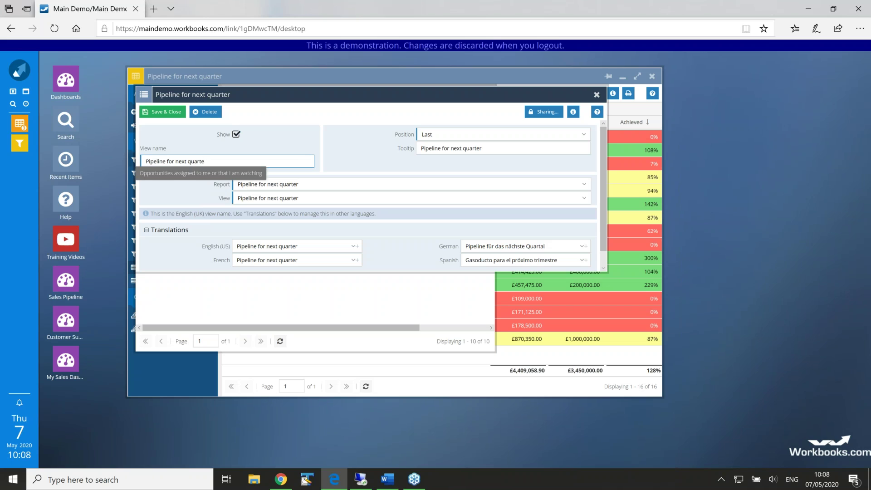
type("Forecast")
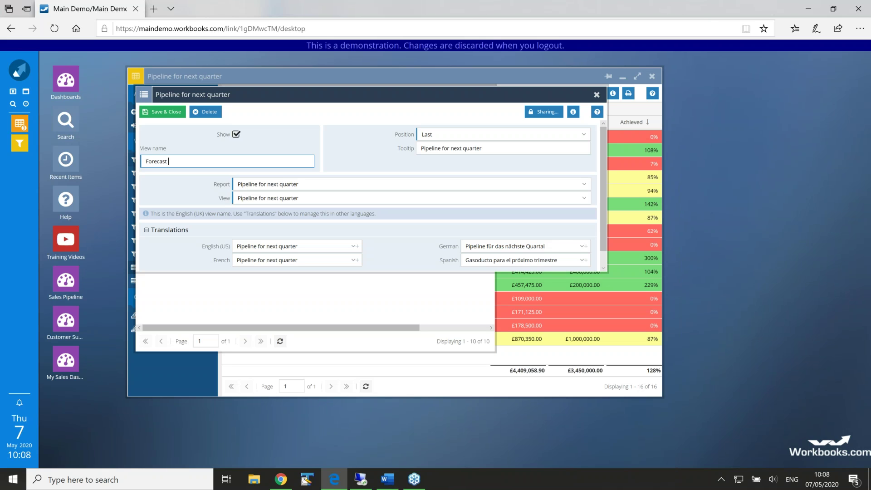
key("BackSpace")
key("Home")
type("Compa y")
left_click(165, 161)
key("BackSpace")
type("n")
left_click_drag(340, 95, 423, 139)
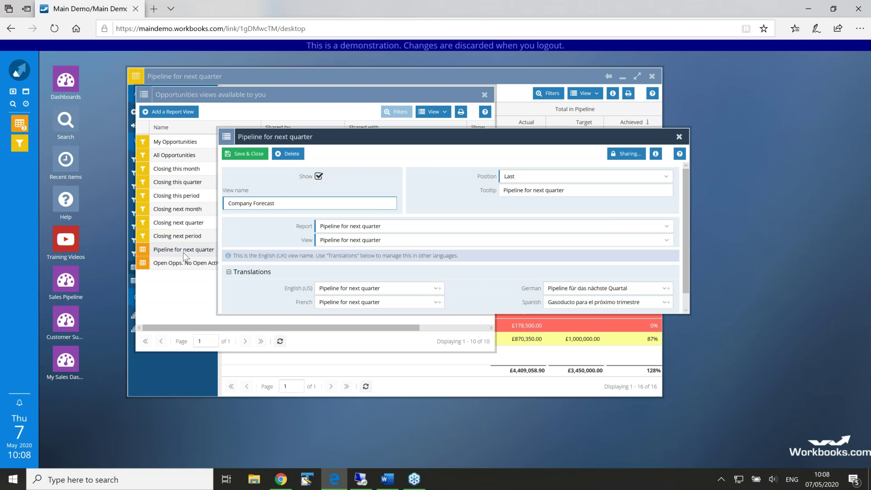
- Share the Company Forecast view with the Everyone group and save it
left_click(626, 154)
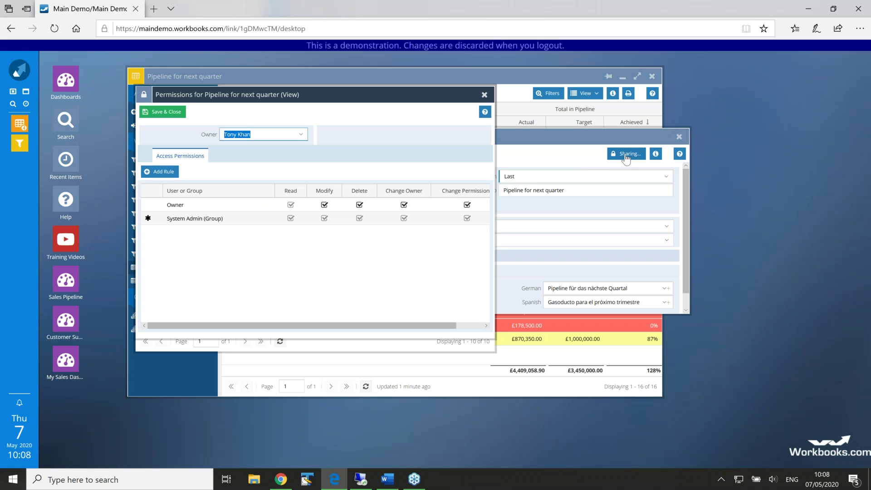
left_click(170, 177)
type("ever")
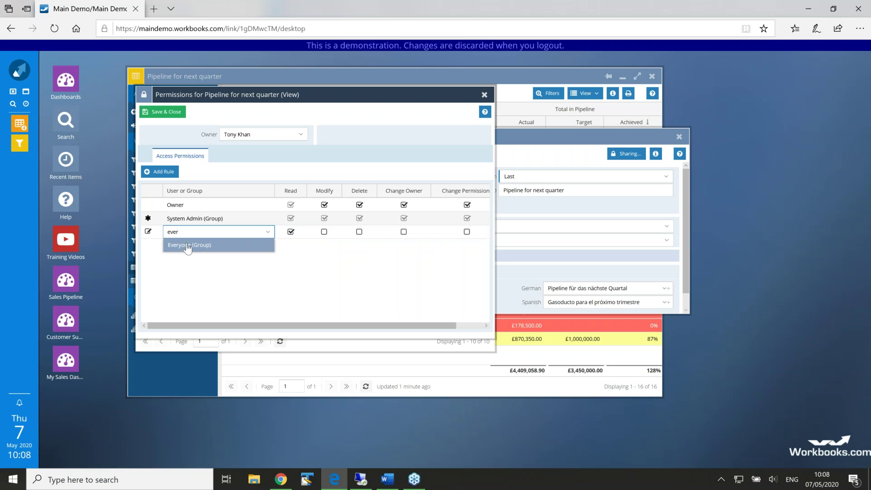
left_click(188, 245)
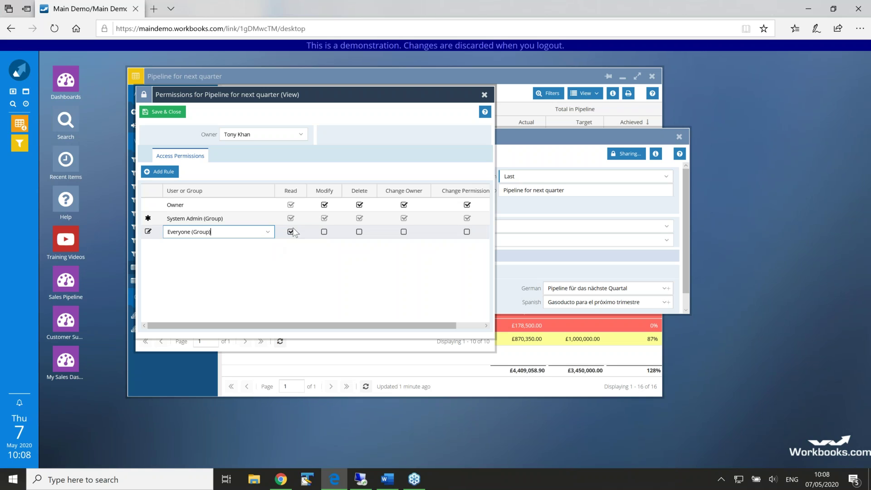
left_click(172, 113)
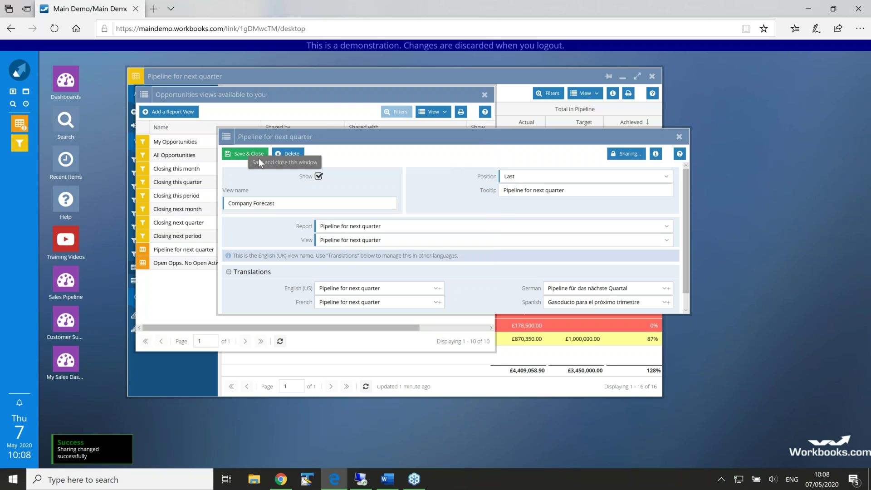
left_click(254, 154)
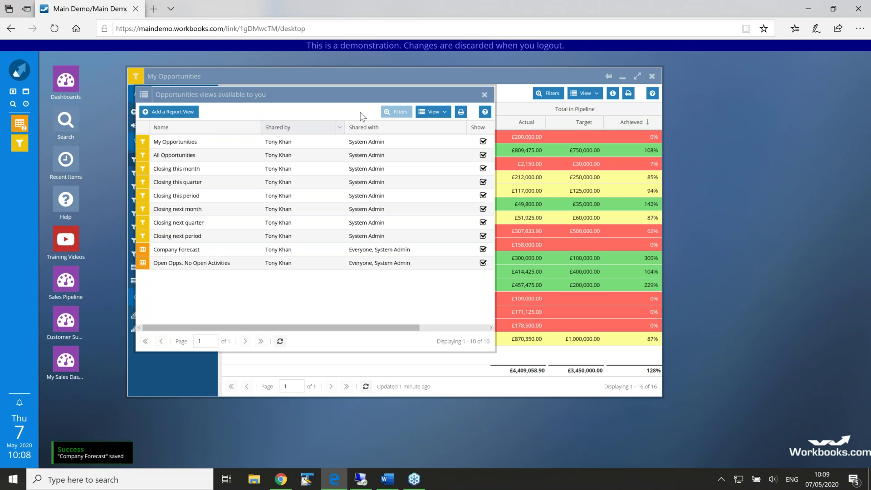
- Close the views dialog and open the Company Forecast view from the sidebar
left_click(484, 95)
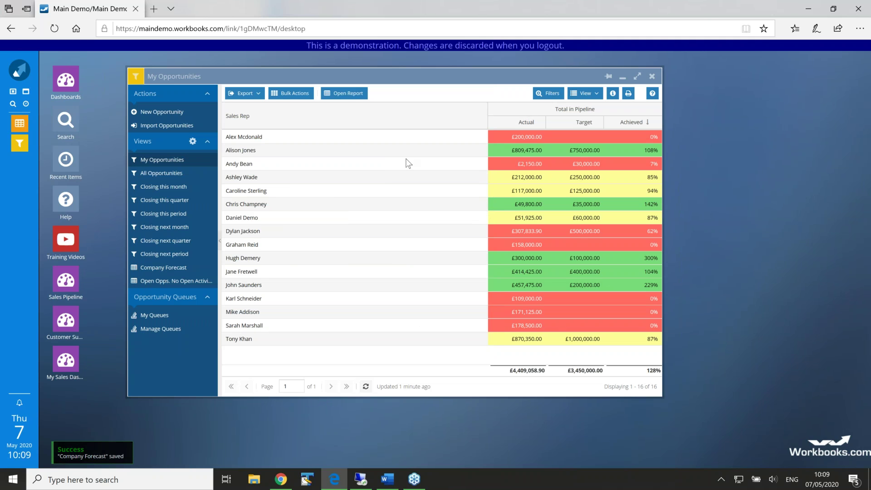
left_click(159, 268)
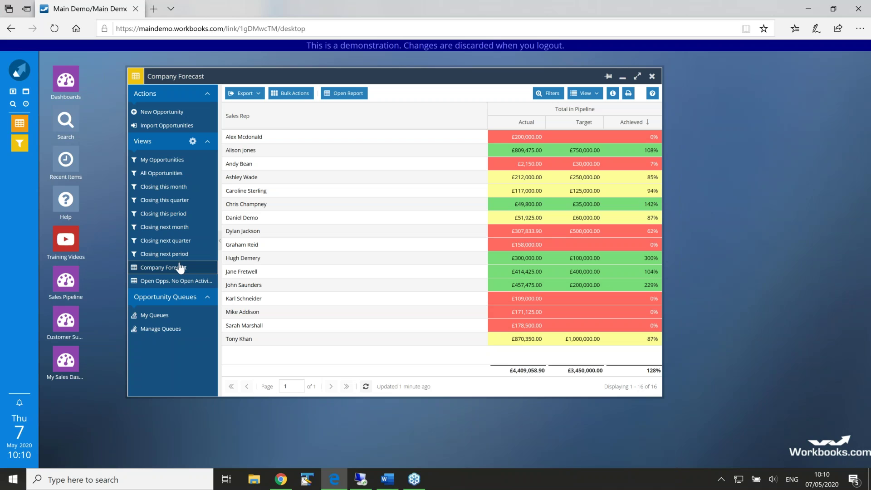
- Change the Company Forecast tooltip to 'This is company firecast info by qrt' and save
left_click(192, 143)
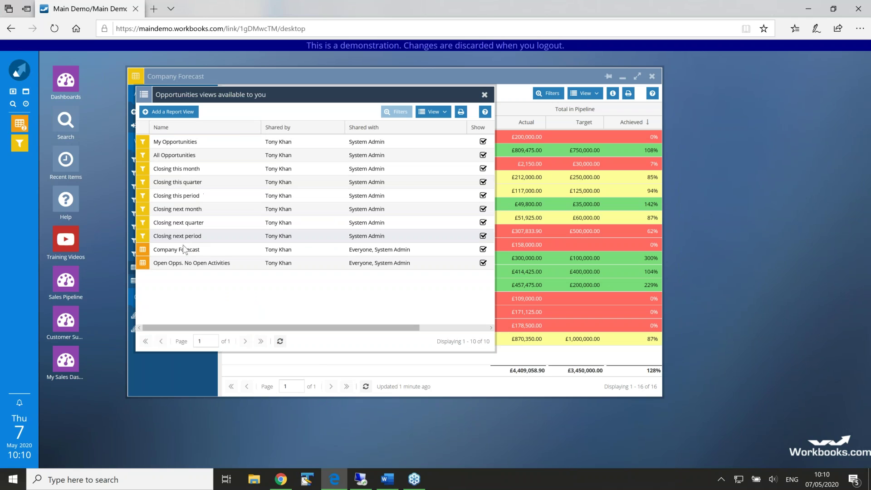
double_click(173, 252)
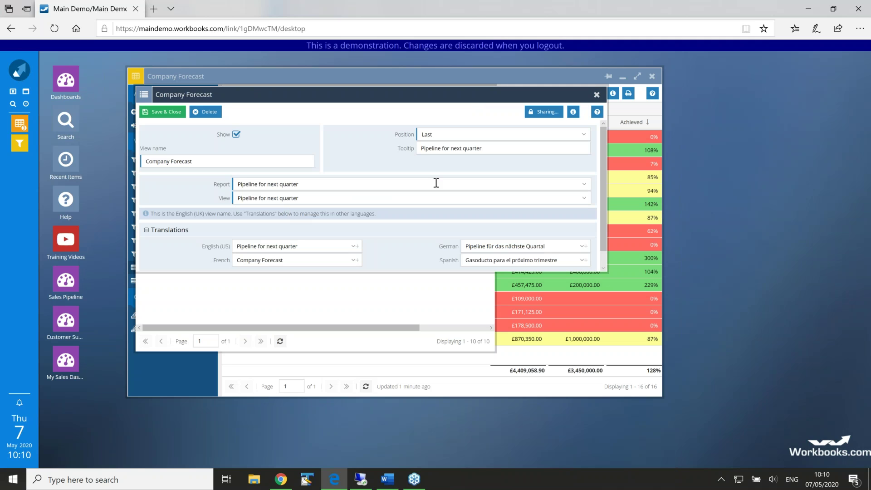
left_click(476, 149)
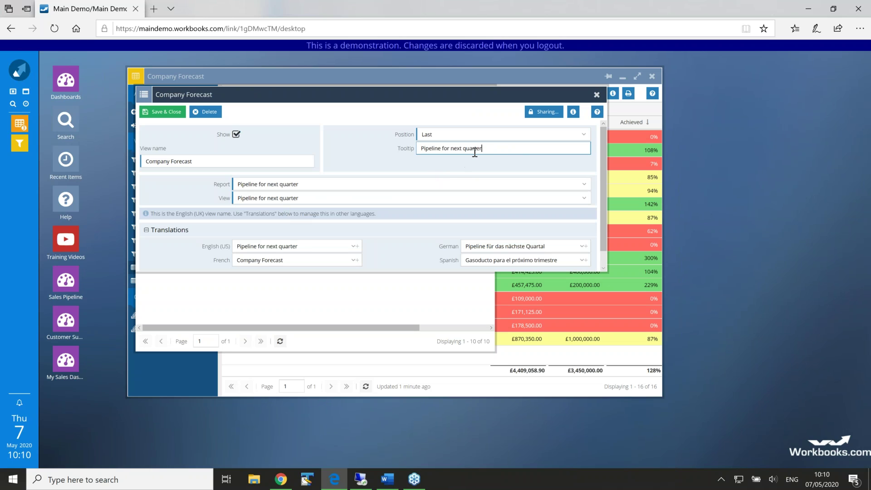
left_click_drag(485, 149, 380, 152)
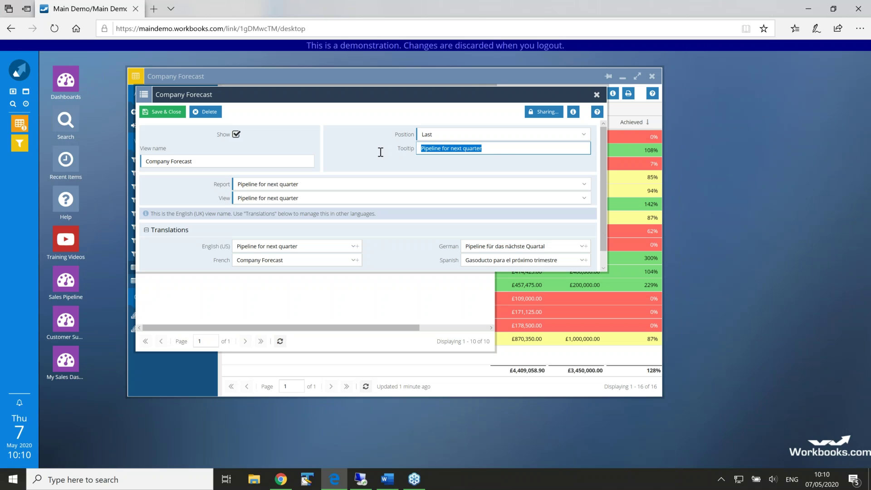
key("BackSpace")
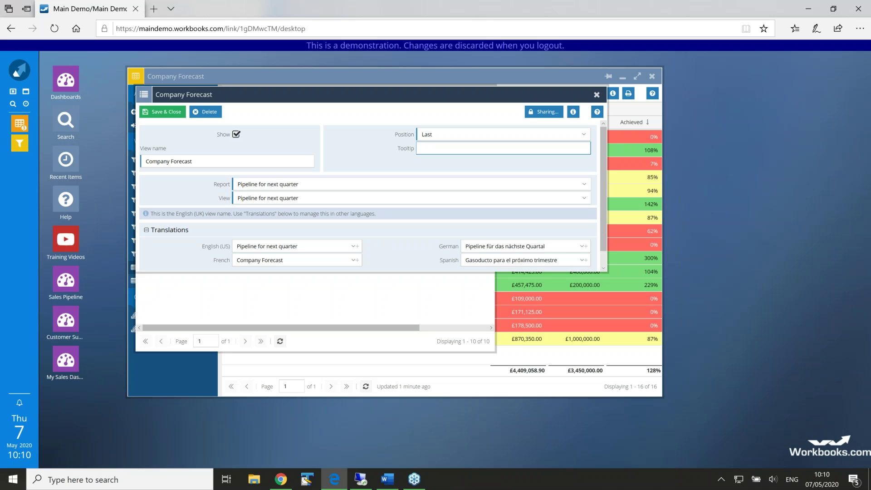
type("This is company firecast info by qtrt")
left_click(165, 113)
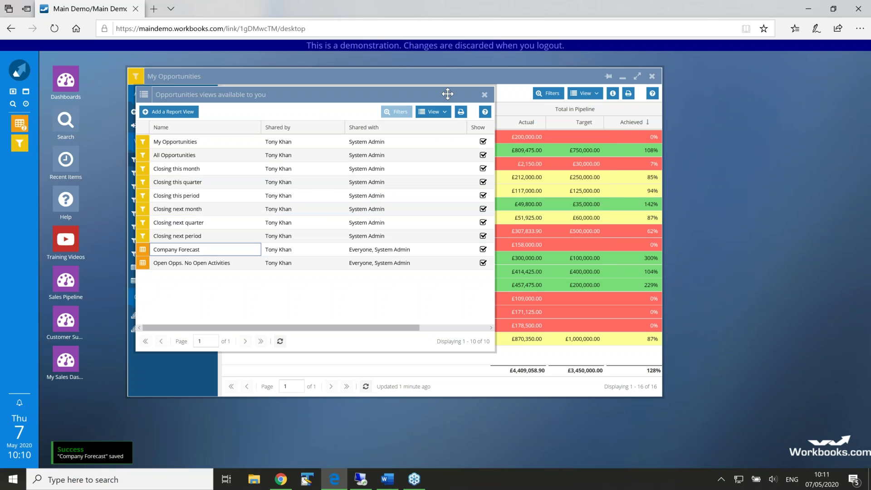
left_click(484, 95)
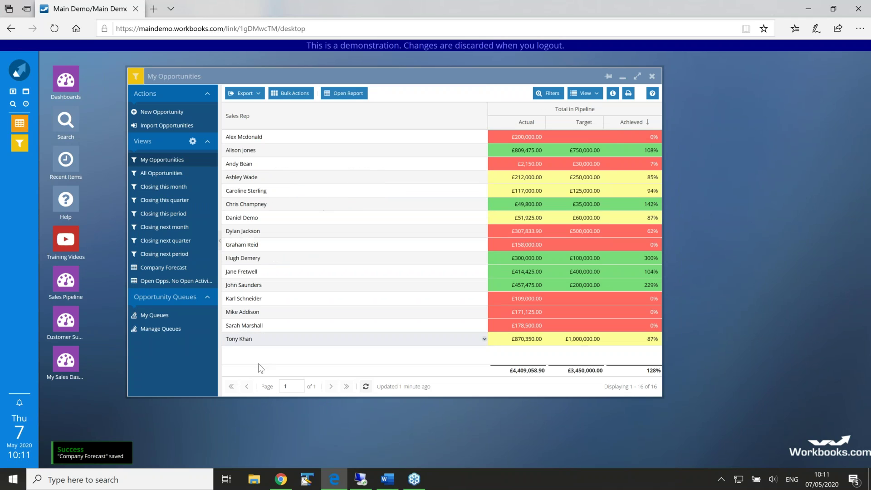
- Check Company Forecast's new tooltip and move the My Opportunities window further right
mouse_move(164, 270)
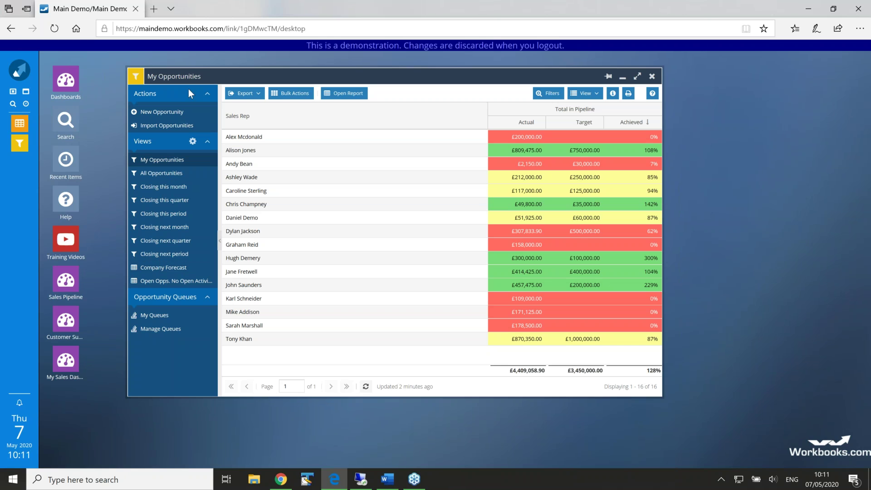
left_click_drag(190, 76, 191, 77)
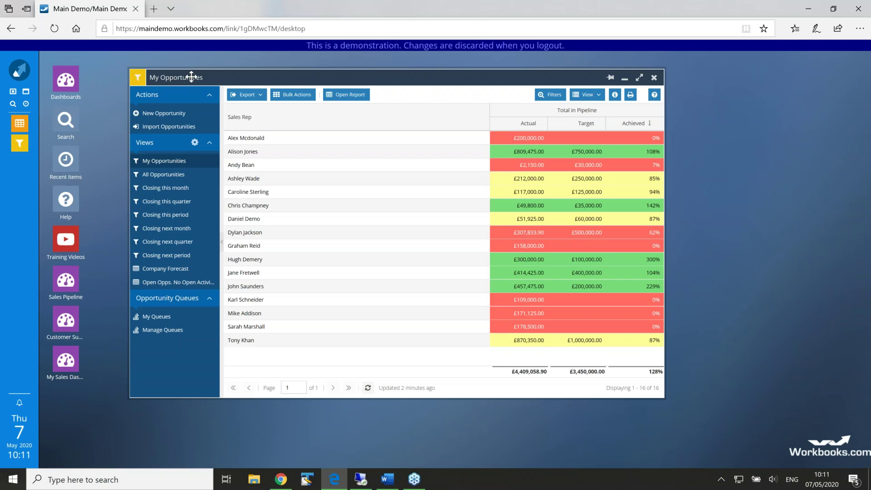
left_click_drag(191, 77, 258, 79)
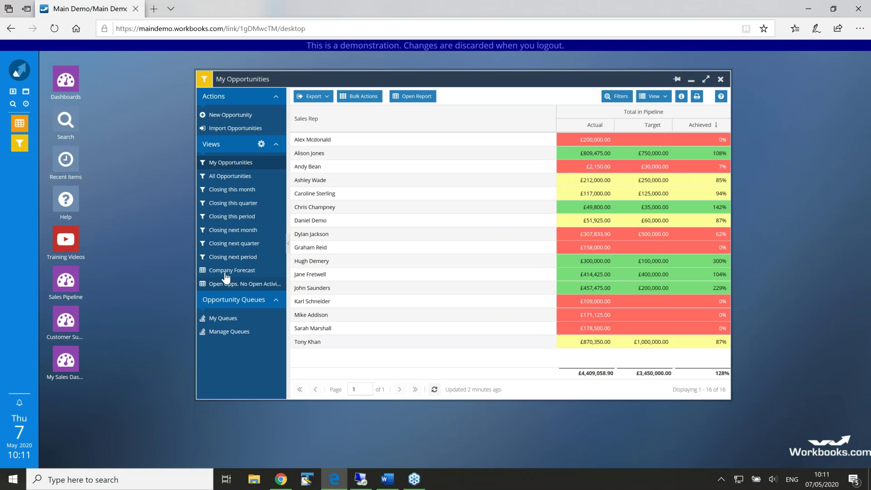
mouse_move(229, 274)
left_click(204, 81)
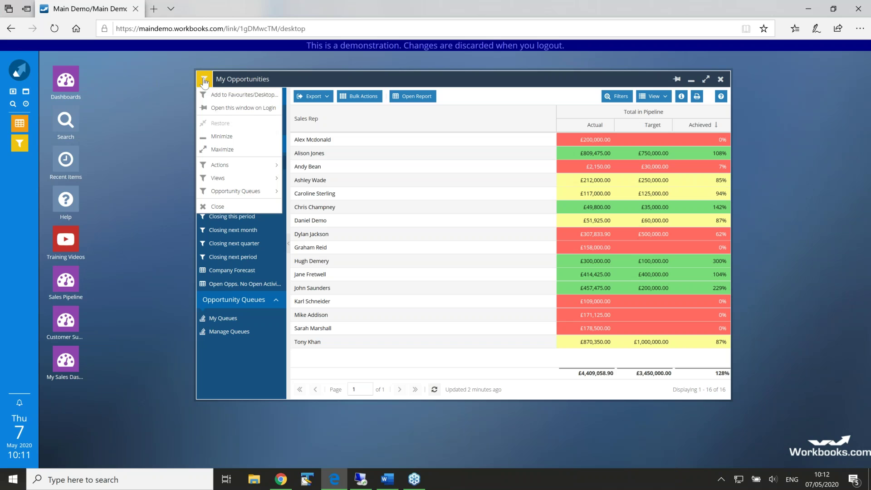
- Cancel the mistaken My Opportunities shortcut and switch to the Company Forecast view
left_click(226, 97)
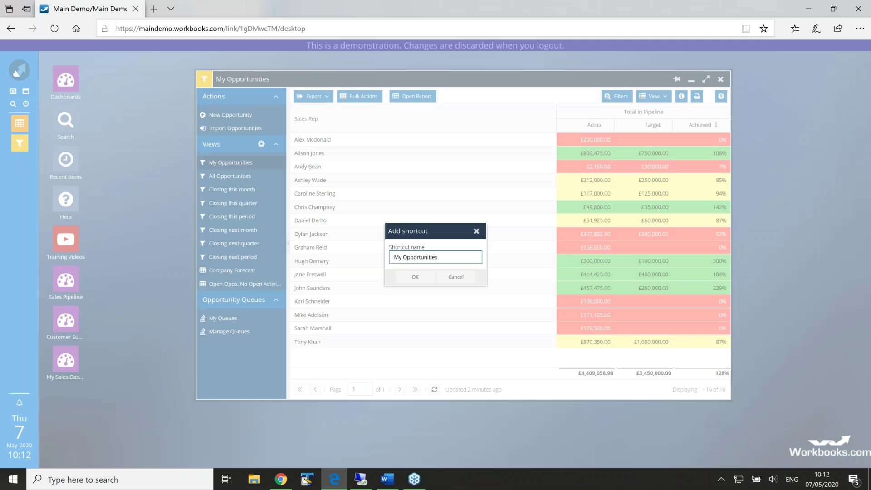
left_click(455, 278)
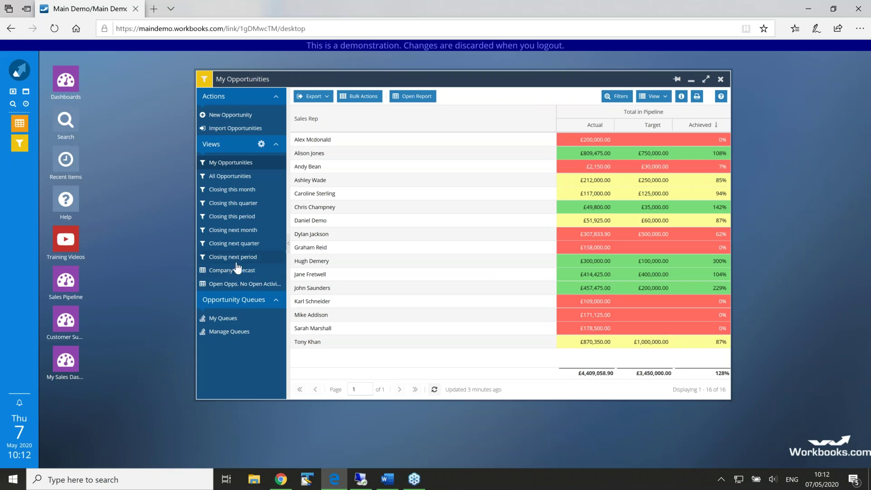
left_click(232, 271)
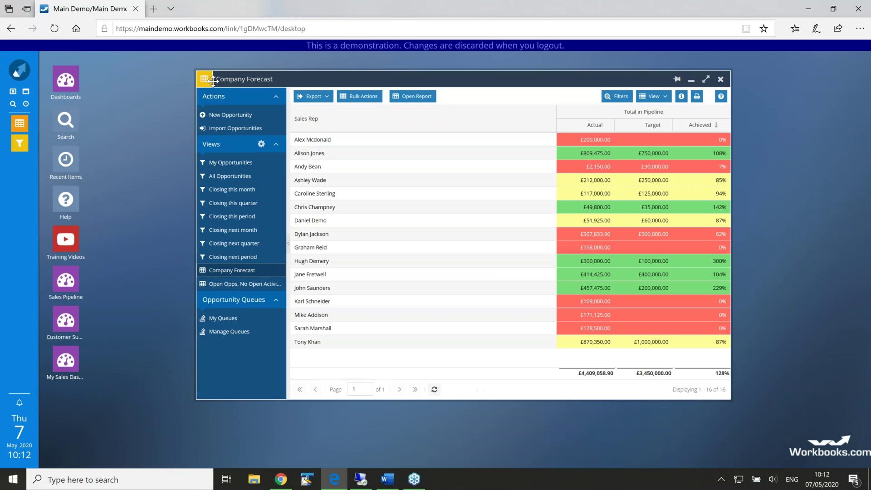
- Save Company Forecast to the desktop via Add to Favourites/Desktop, then close its window
left_click(204, 81)
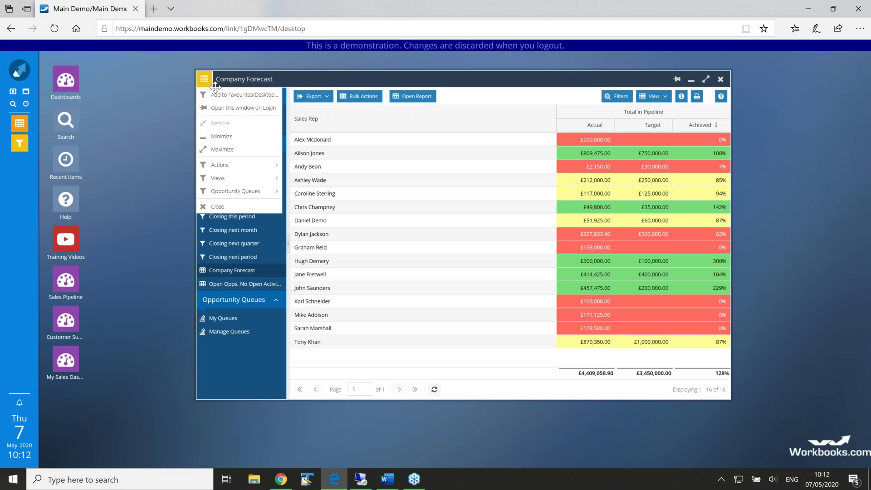
left_click(218, 97)
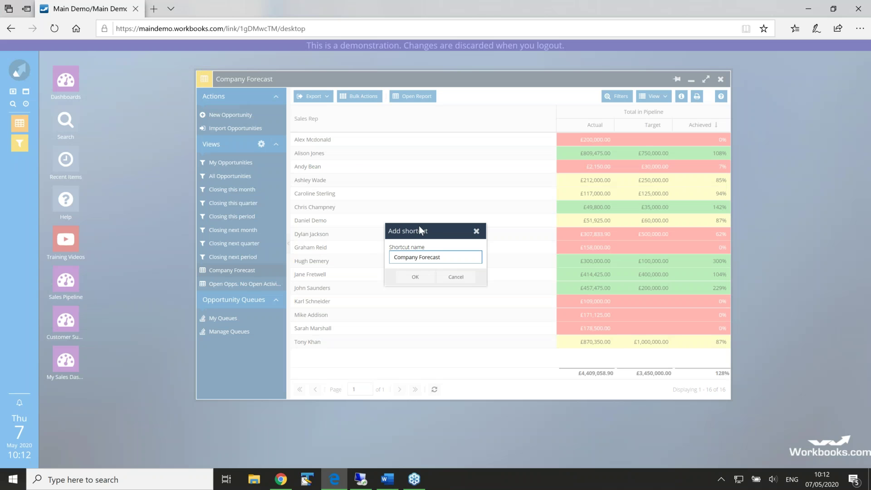
left_click(415, 277)
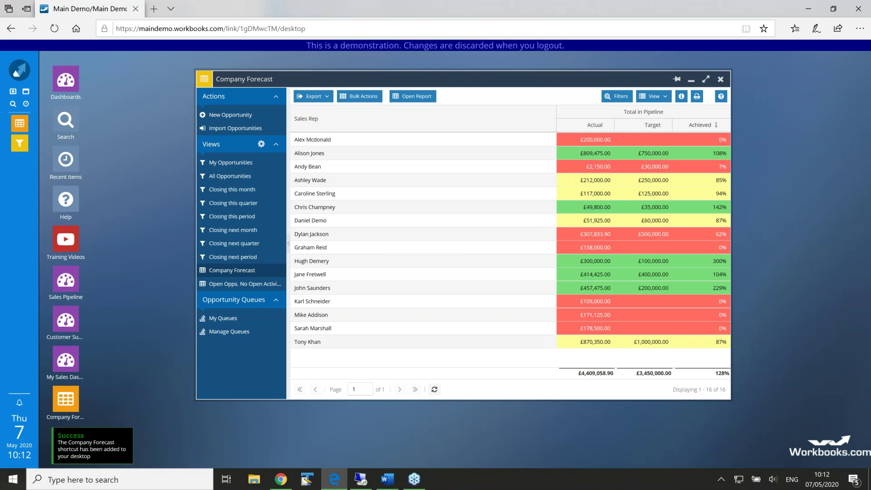
left_click_drag(334, 78, 249, 69)
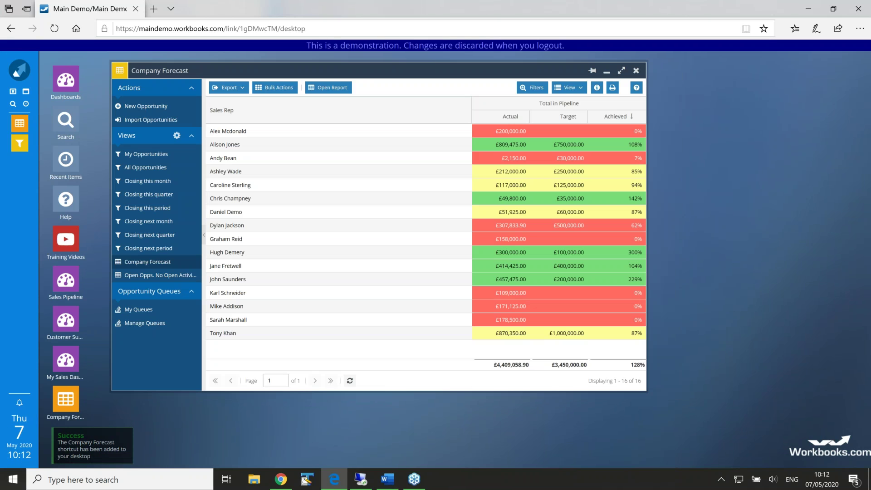
left_click(636, 71)
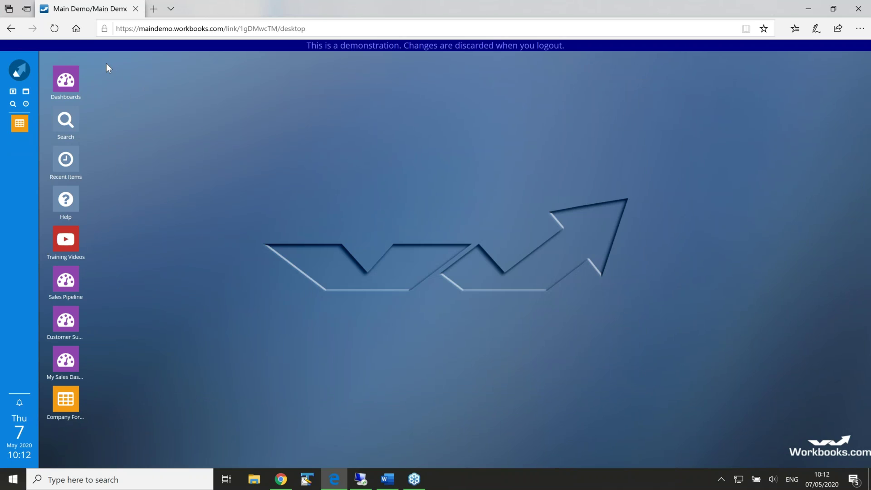
- Launch the new Company Forecast desktop shortcut, reopening the forecast of 16 sales reps at 128% of target
left_click(64, 417)
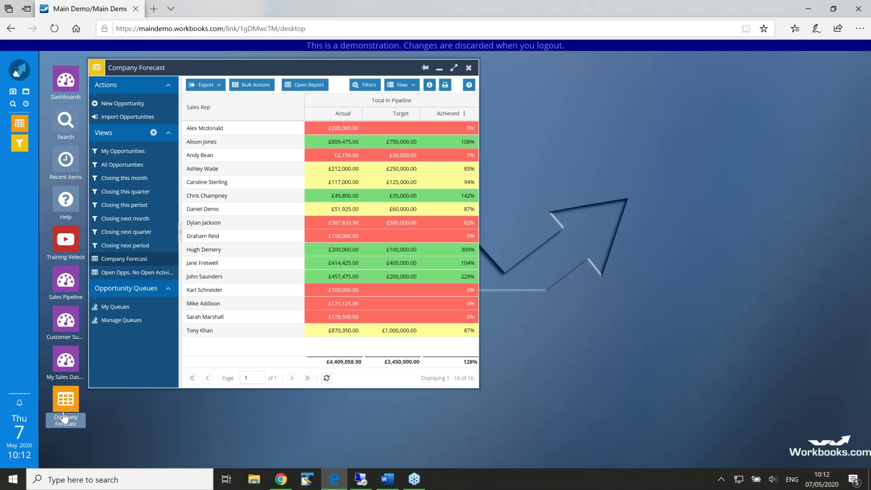